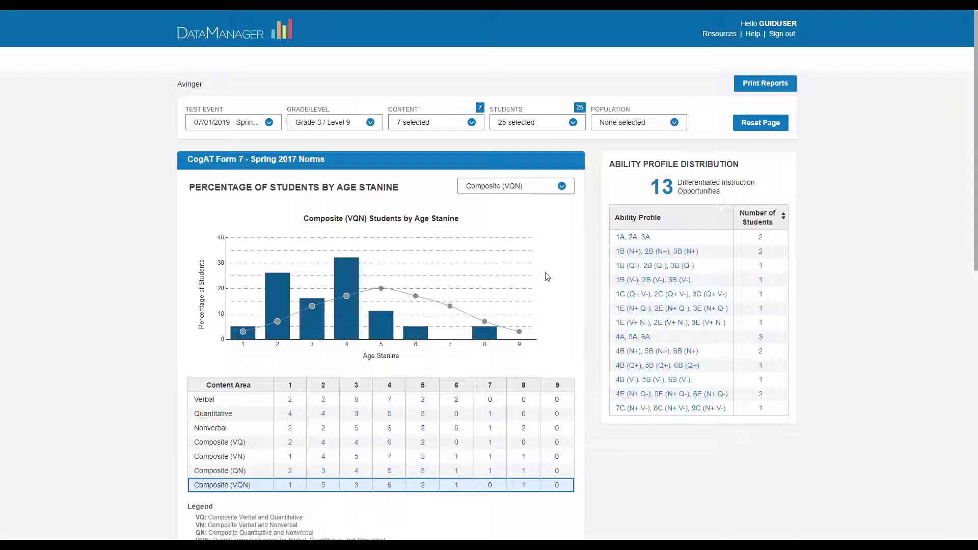
# Switch the age stanine chart to Verbal, then Quantitative, and leave it on Nonverbal
pyautogui.click(537, 185)
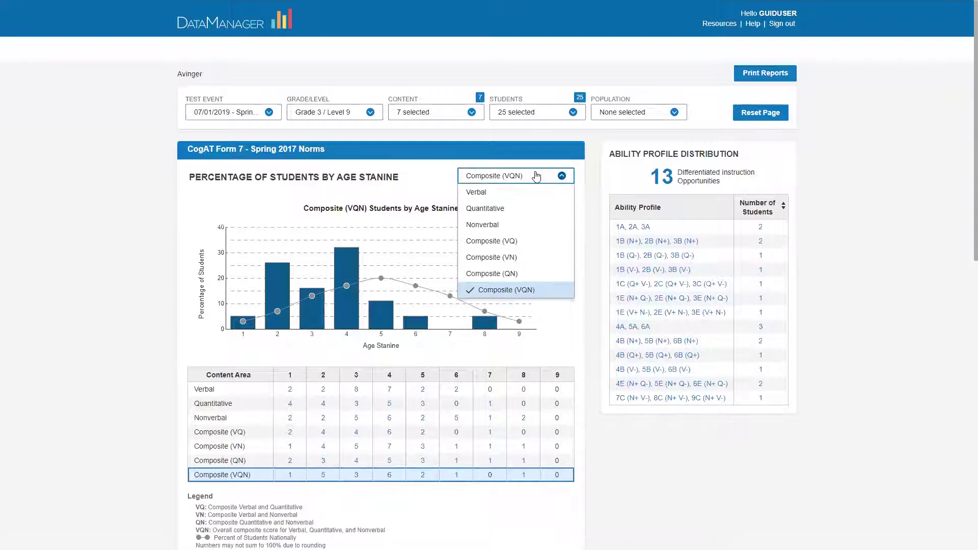
pyautogui.click(476, 192)
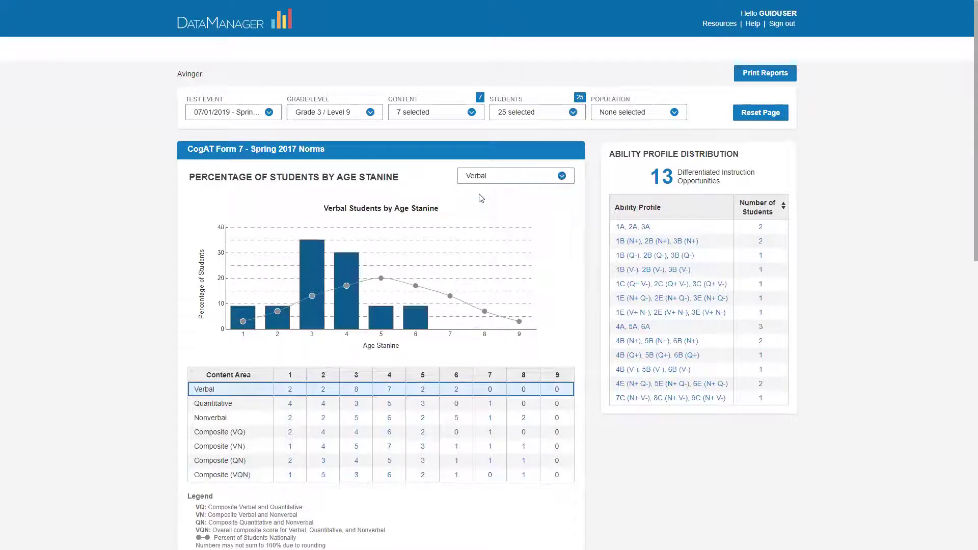
pyautogui.click(496, 176)
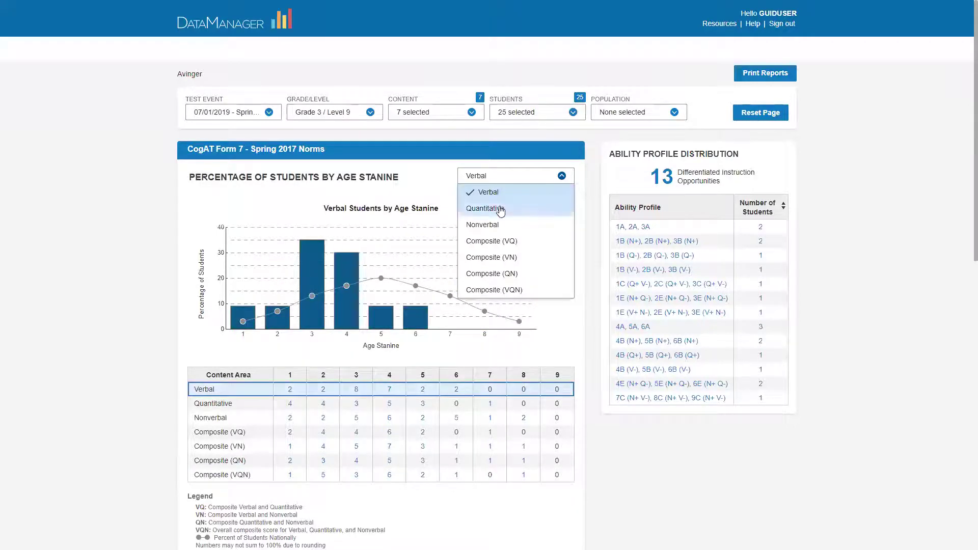
pyautogui.click(485, 208)
pyautogui.click(501, 176)
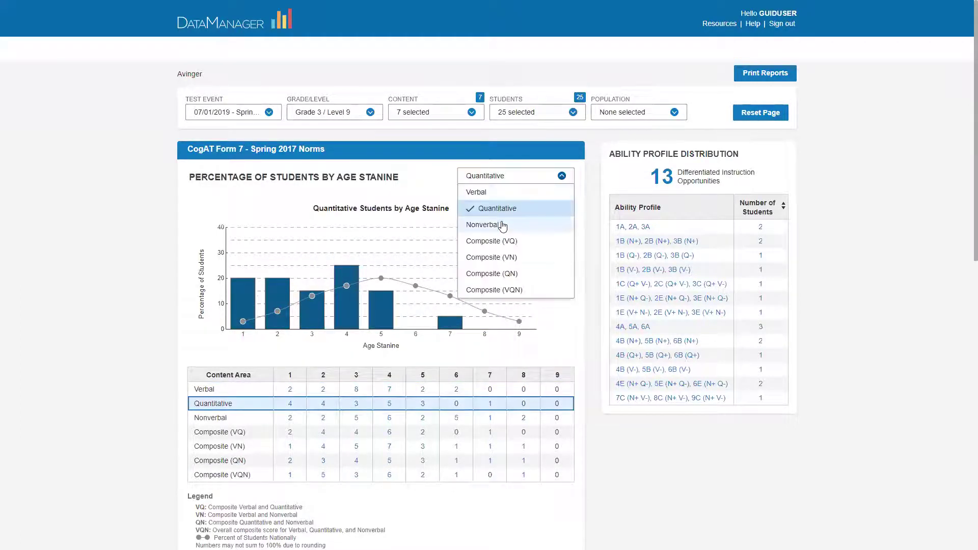
pyautogui.click(482, 224)
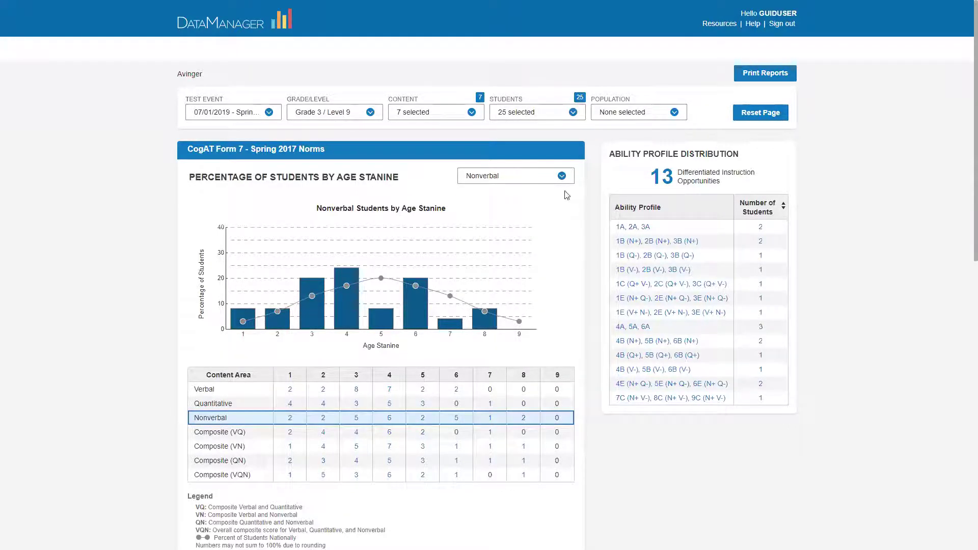
pyautogui.click(561, 176)
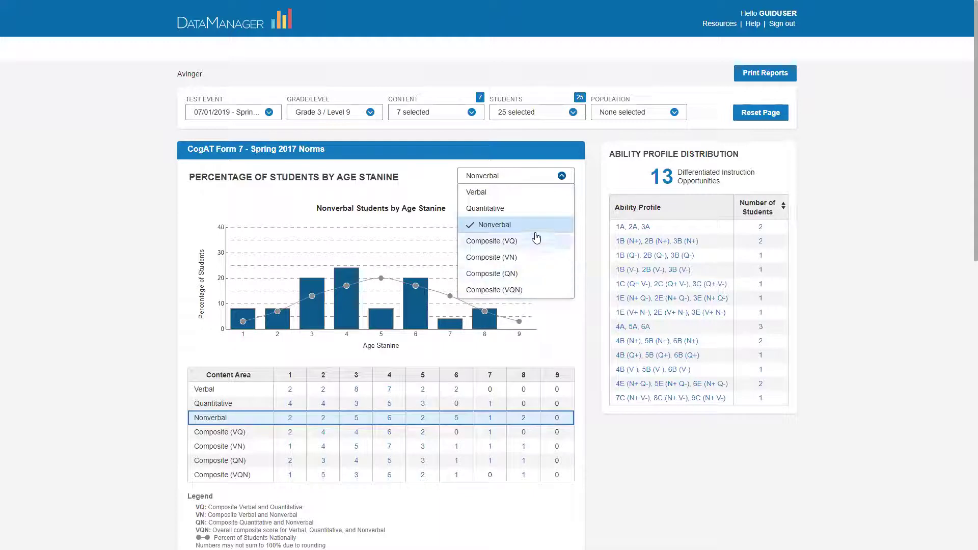
pyautogui.click(408, 157)
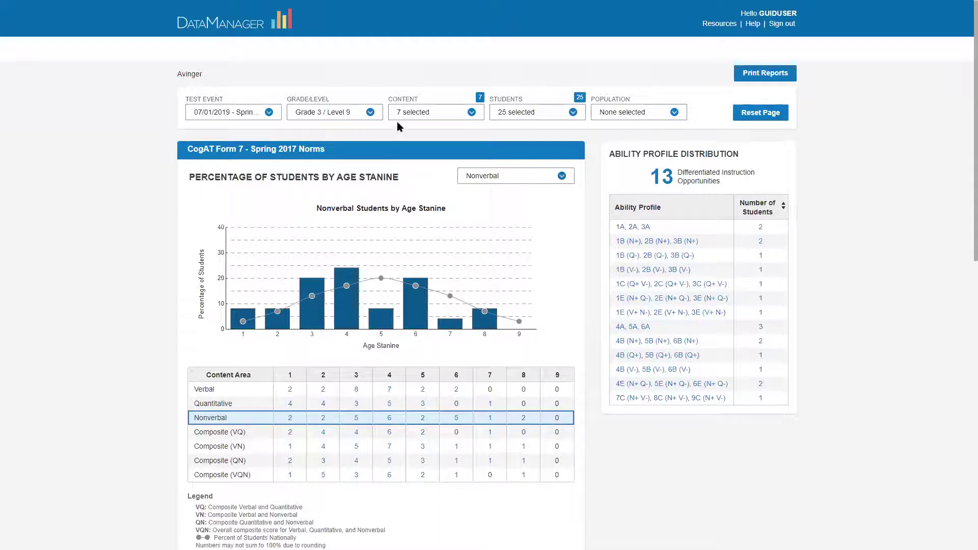
# Exclude Composite (VQ) from the content area filter and apply it
pyautogui.click(429, 112)
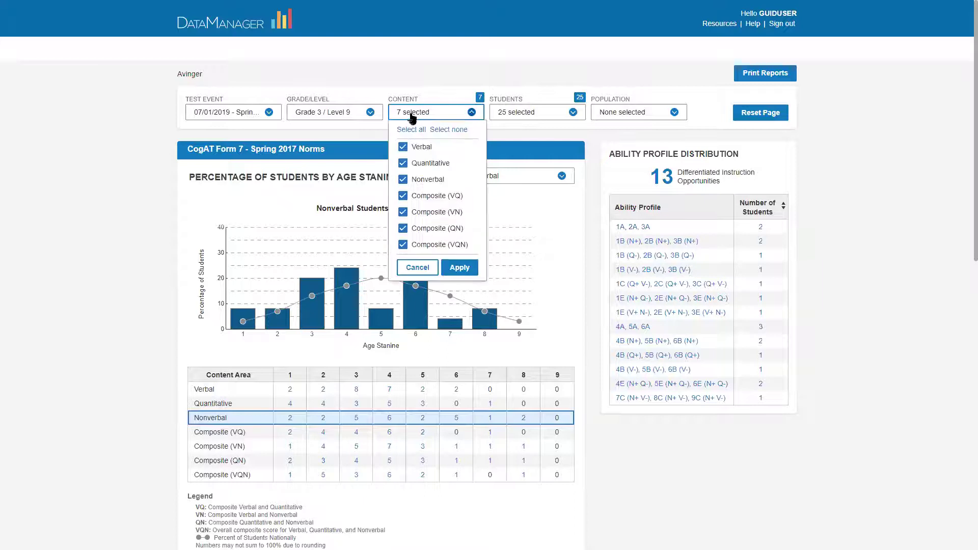
pyautogui.click(430, 196)
pyautogui.click(460, 268)
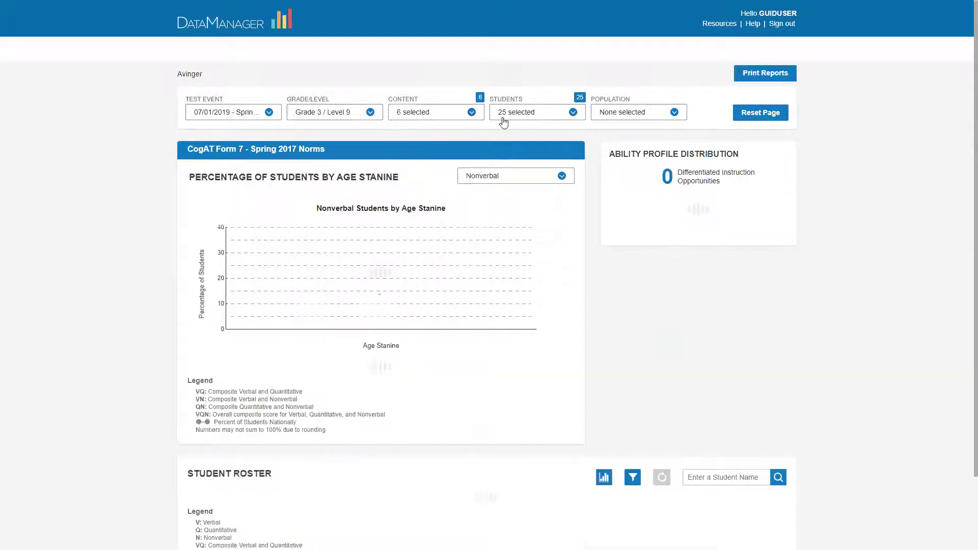
# Browse the Students filter and the Population filter's Program categories
pyautogui.click(520, 112)
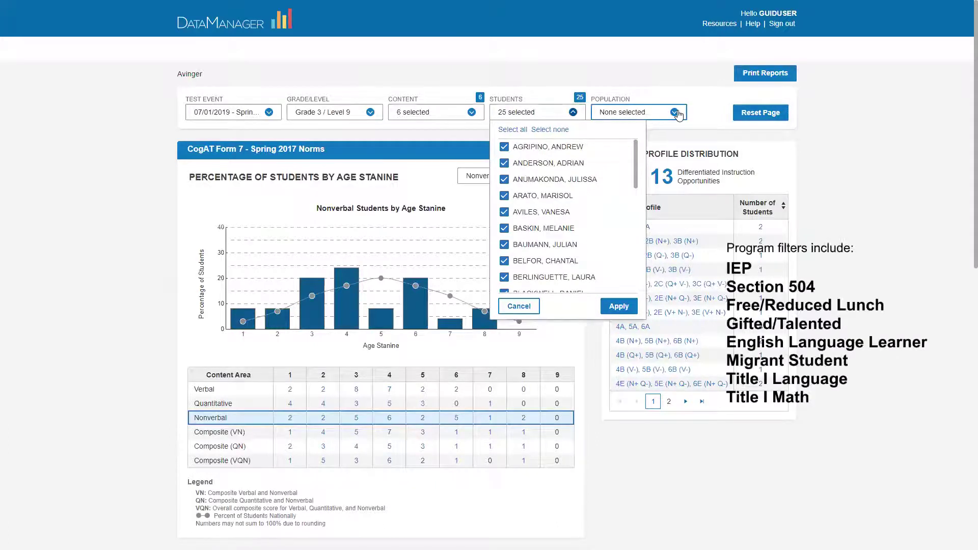
pyautogui.click(657, 114)
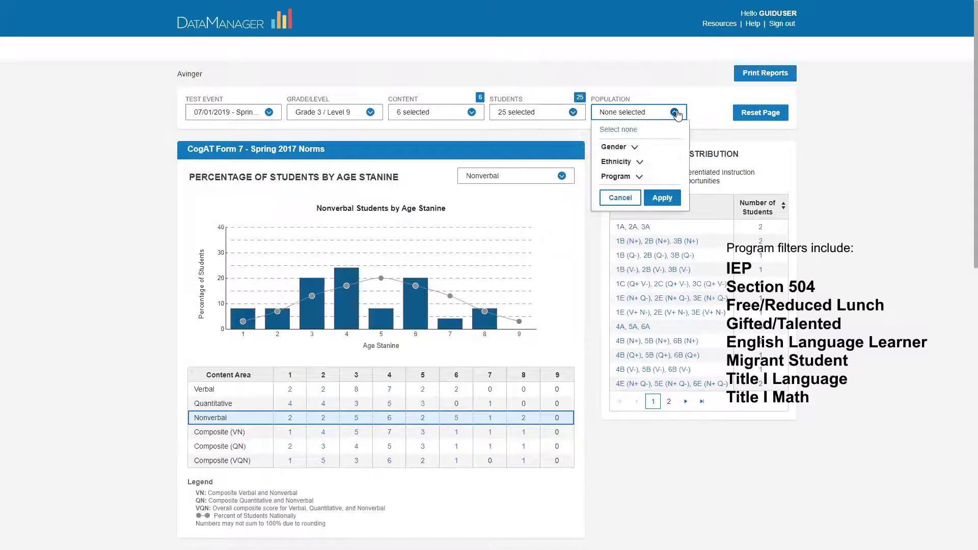
pyautogui.click(637, 177)
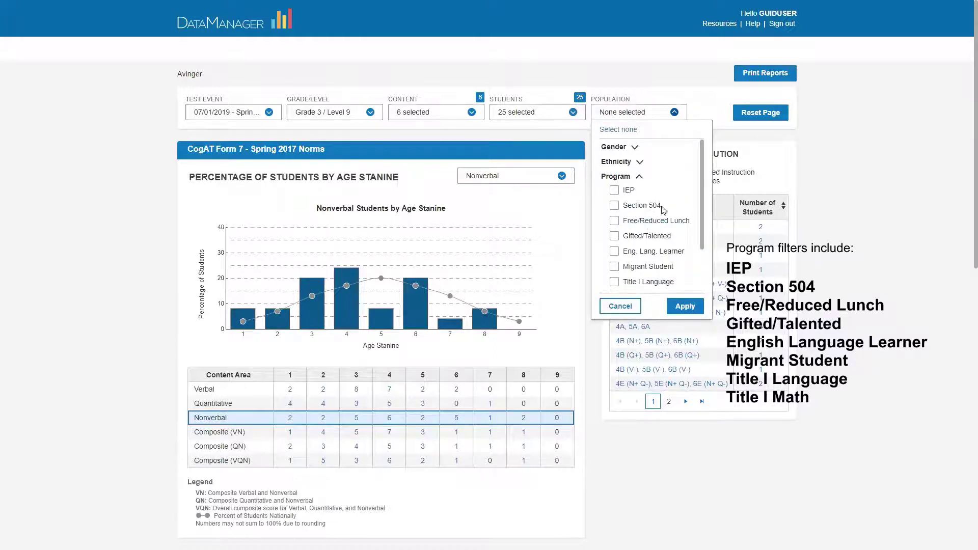
pyautogui.click(535, 133)
# Include all seven content areas again and apply the filter
pyautogui.click(466, 113)
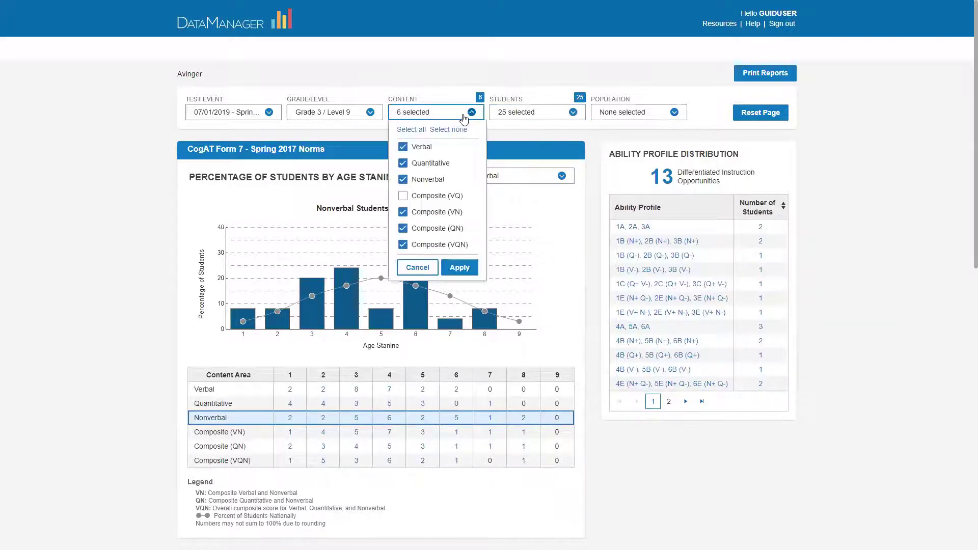
pyautogui.click(412, 130)
pyautogui.click(460, 267)
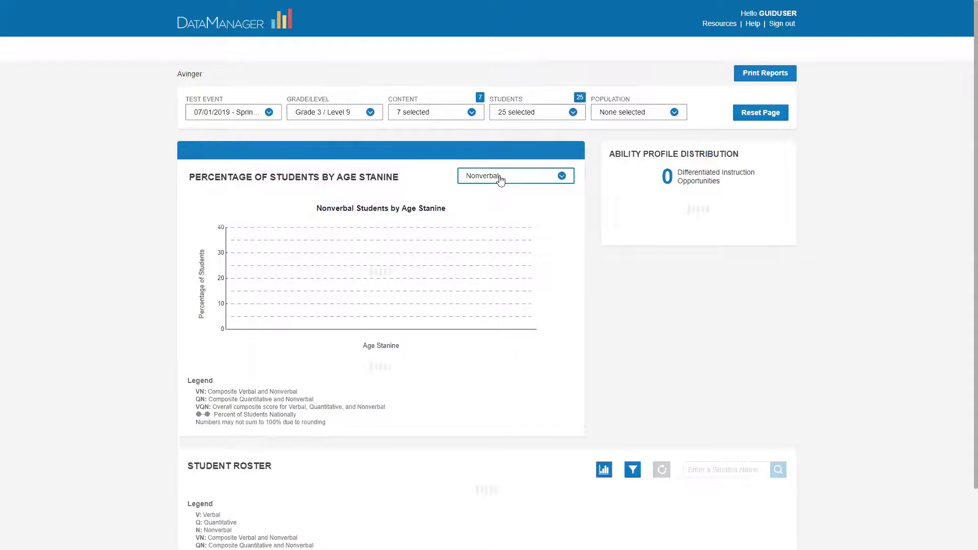
# Show Composite (VQN) students in the age stanine chart
pyautogui.click(500, 179)
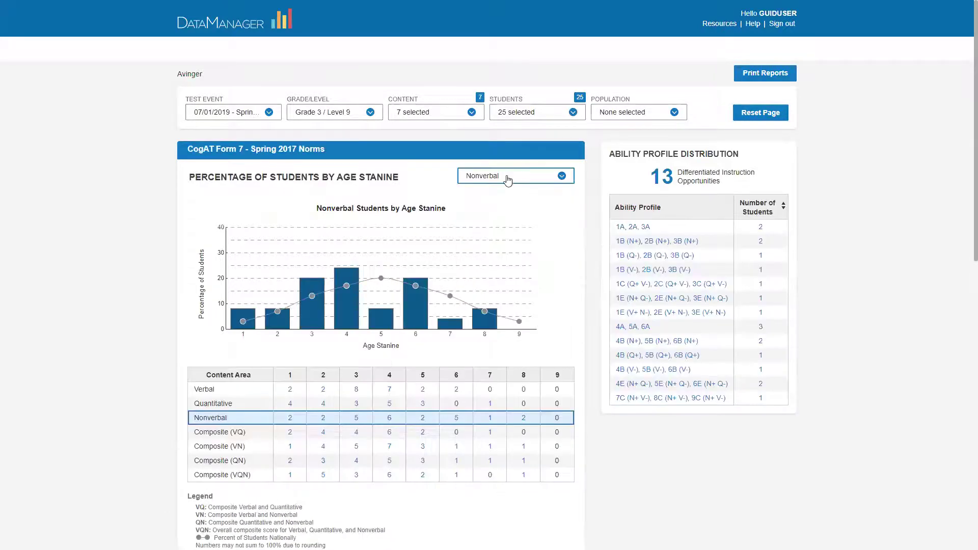
pyautogui.click(507, 177)
pyautogui.click(497, 291)
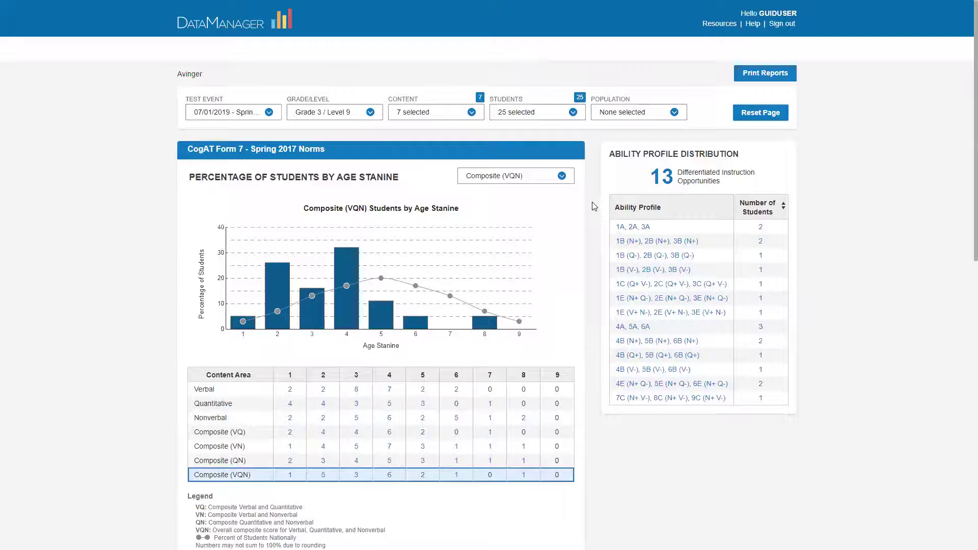
pyautogui.scroll(-3, 591, 203)
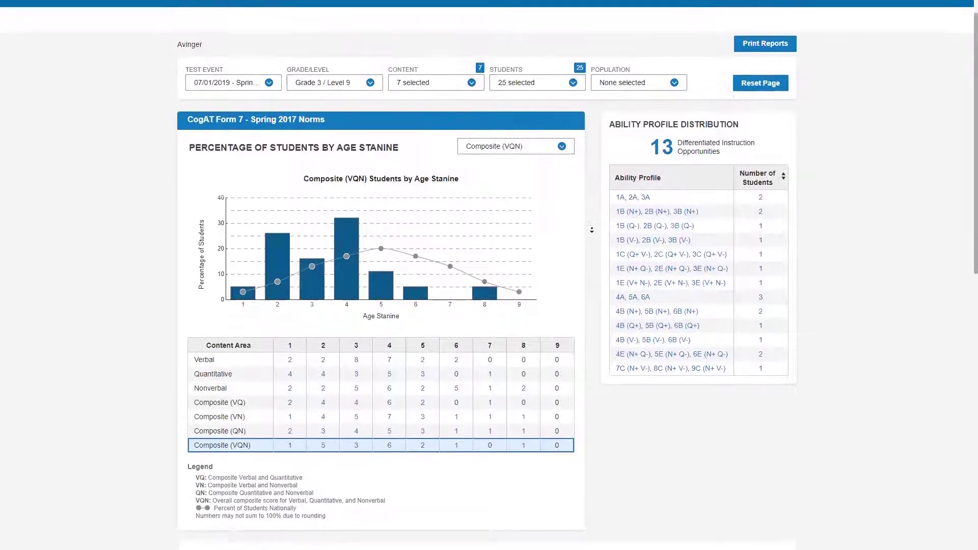
pyautogui.scroll(-3, 591, 233)
pyautogui.scroll(-3, 591, 233)
pyautogui.scroll(-3, 591, 233)
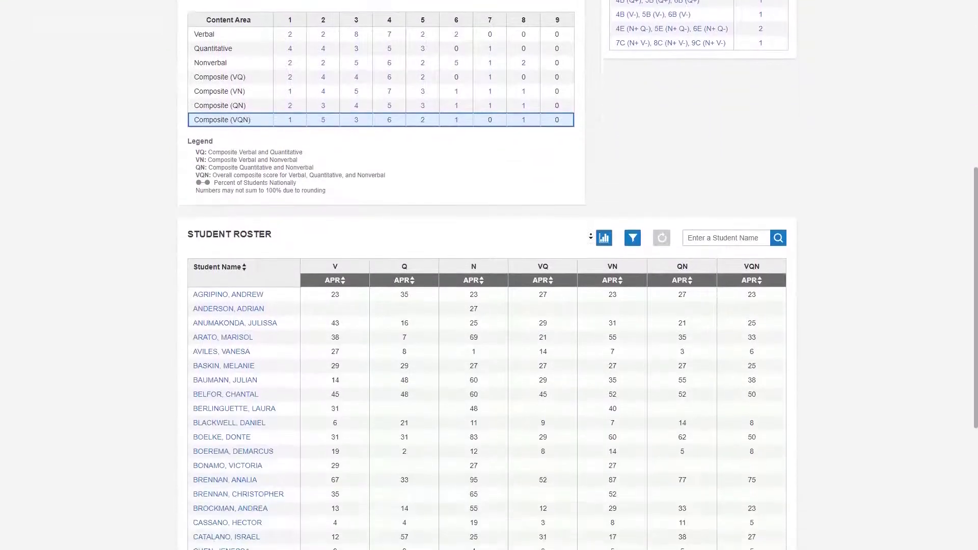
pyautogui.scroll(-2, 591, 233)
pyautogui.scroll(-3, 591, 235)
pyautogui.scroll(1, 459, 229)
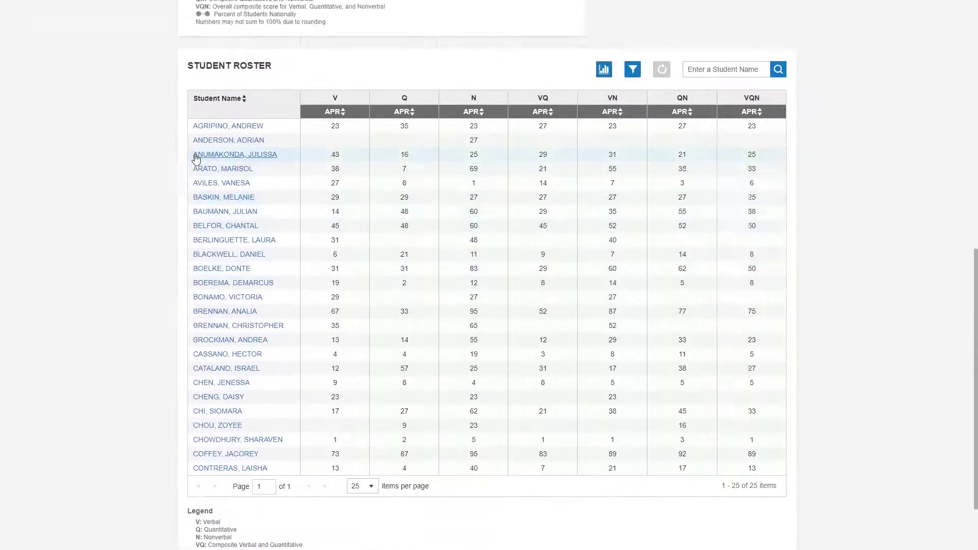
# Add Grade and Local Percentile Rank to the roster scores, then view the third student's details
pyautogui.click(604, 72)
pyautogui.click(655, 138)
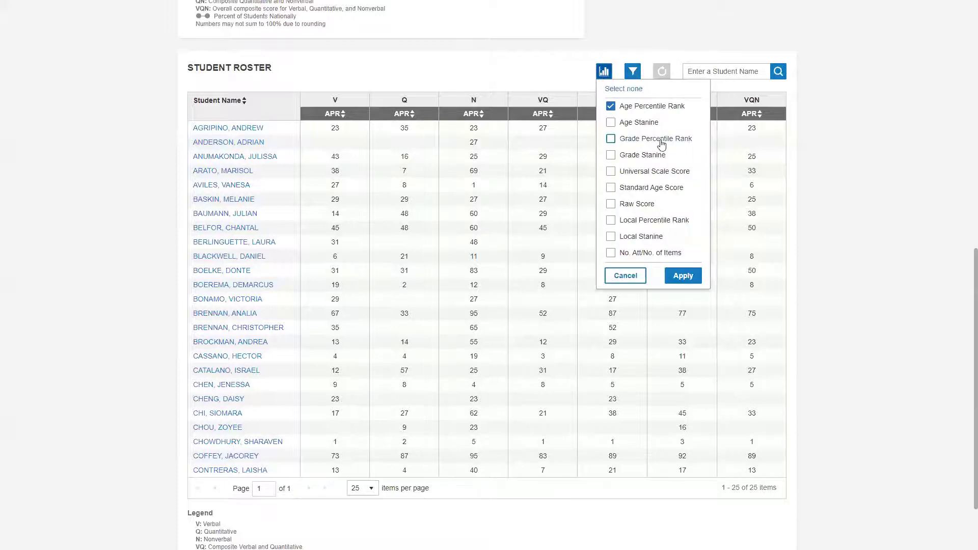
pyautogui.click(654, 220)
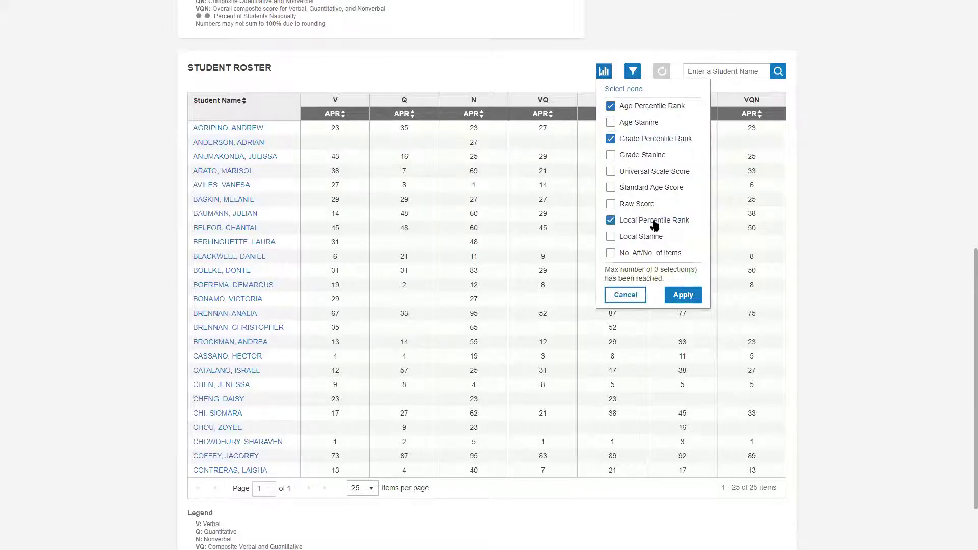
pyautogui.click(683, 296)
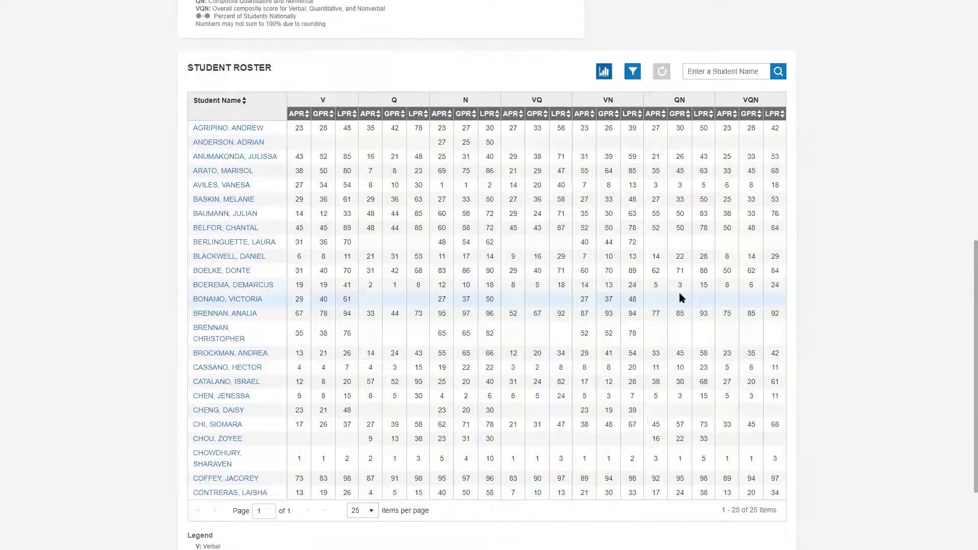
pyautogui.click(249, 156)
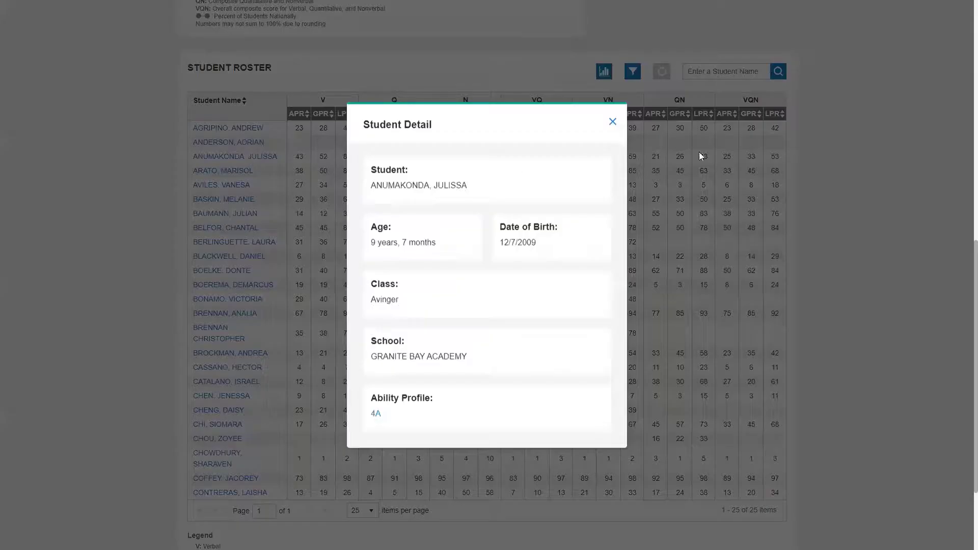
# Close the student details and filter the roster to profile 1B (N+), 2B (N+), 3B (N+)
pyautogui.click(612, 124)
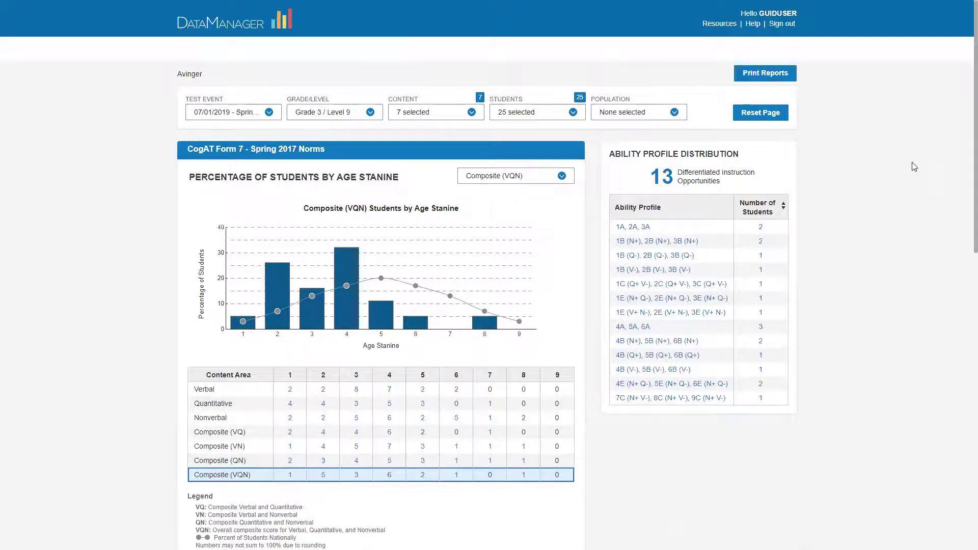
pyautogui.click(760, 241)
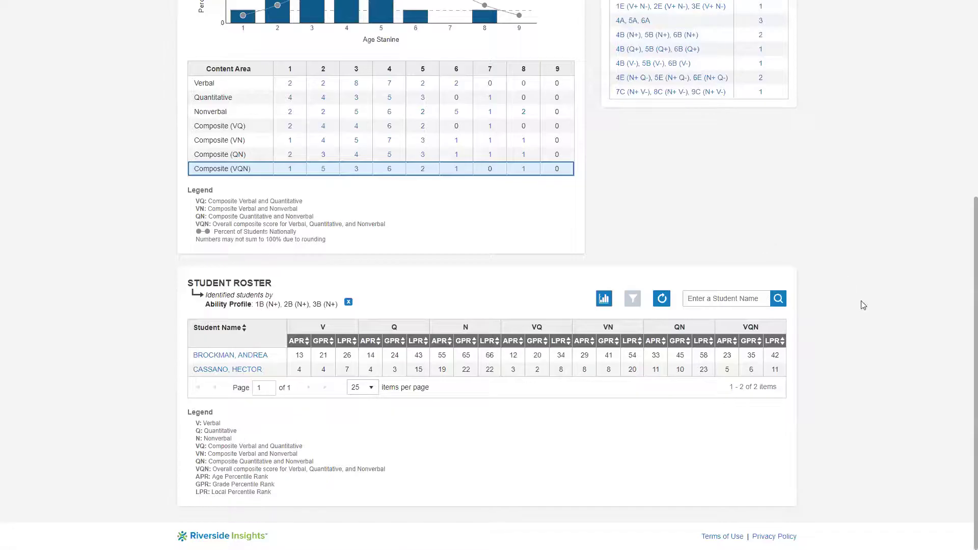
pyautogui.scroll(3, 862, 302)
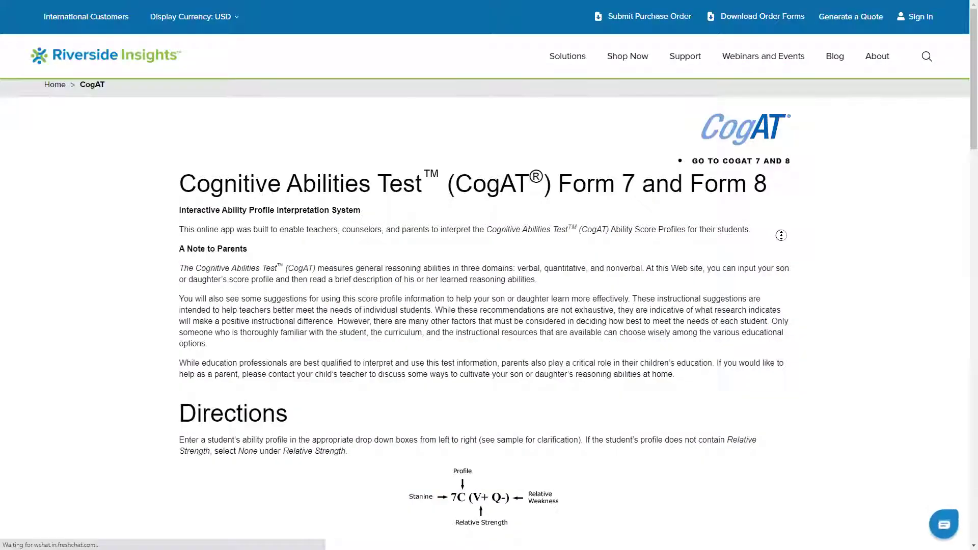
pyautogui.scroll(-8, 777, 255)
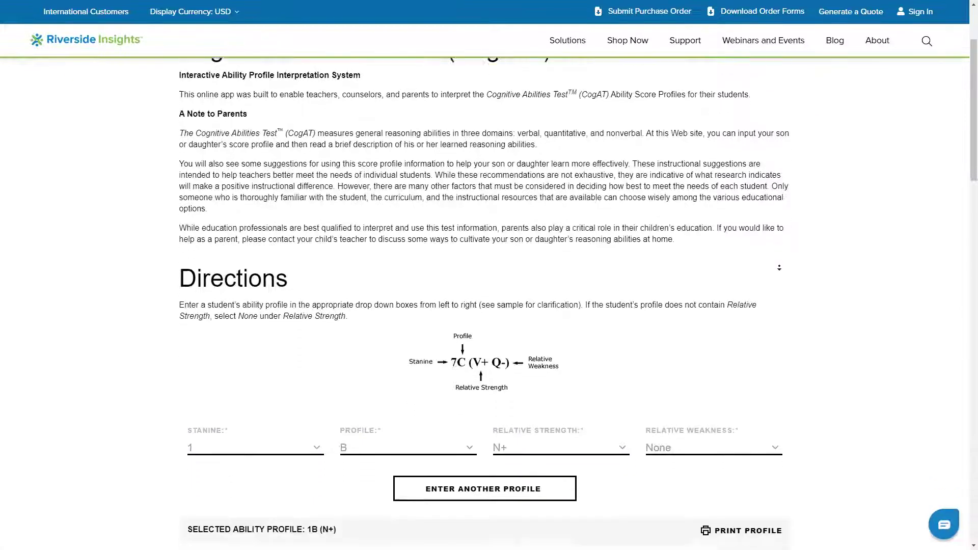
pyautogui.scroll(-8, 779, 268)
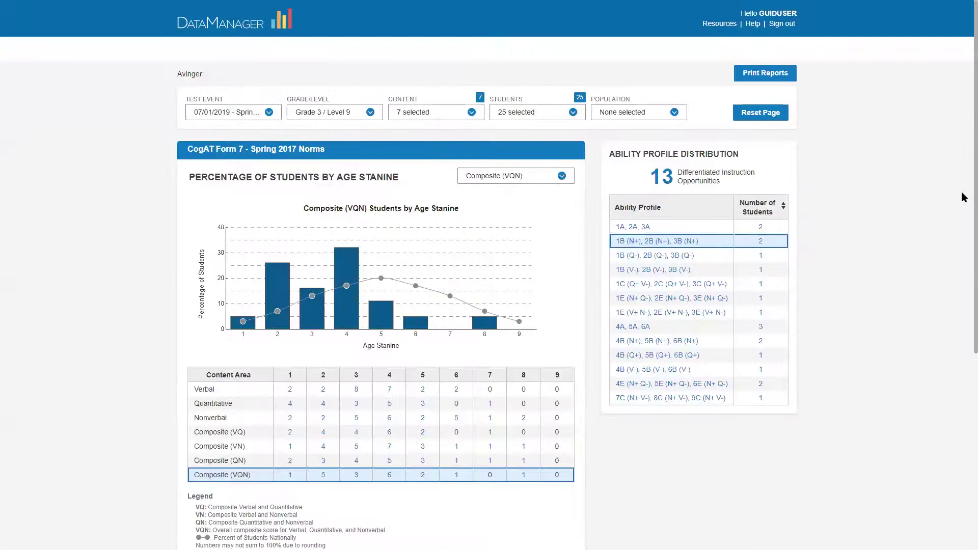
# Set up a Differentiated Instruction Report with every ability profile and generate the PDF
pyautogui.click(763, 74)
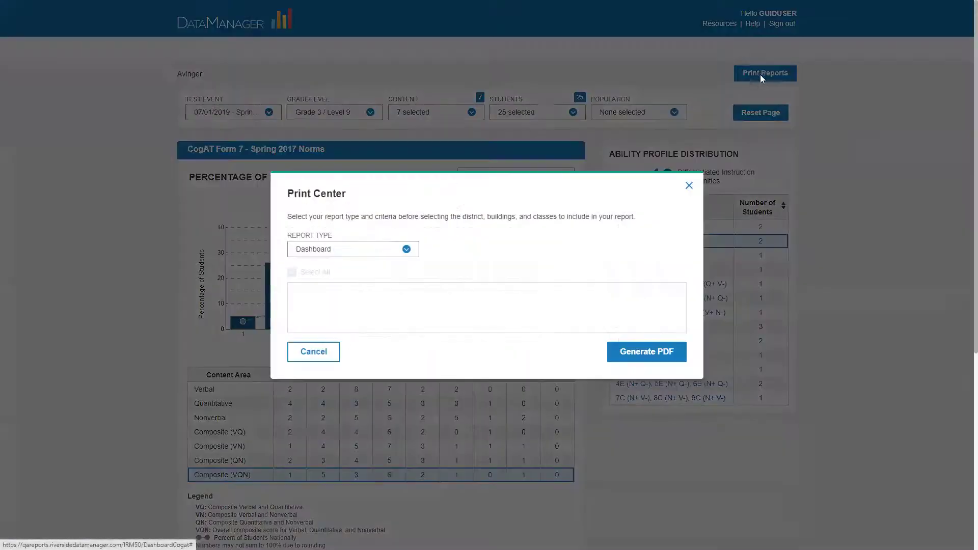
pyautogui.click(359, 250)
pyautogui.click(352, 280)
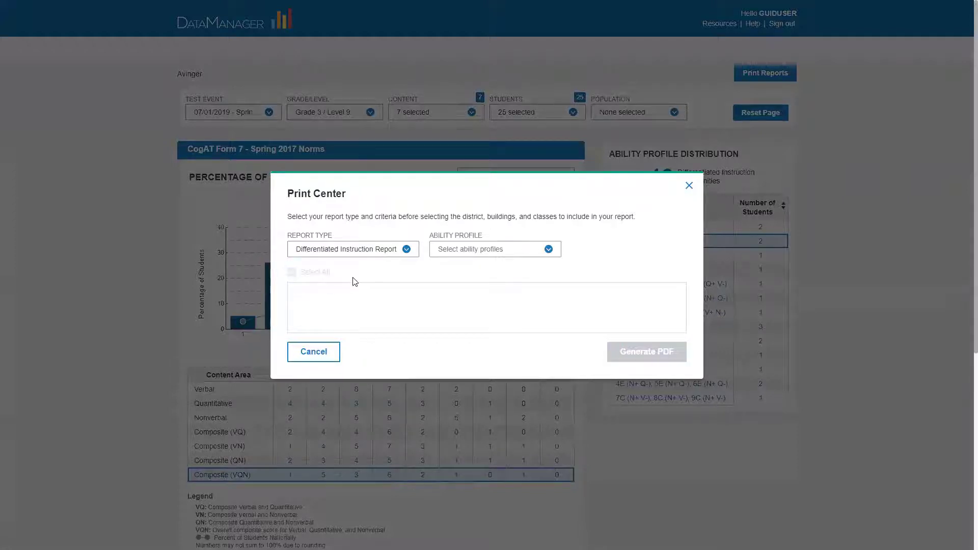
pyautogui.click(467, 249)
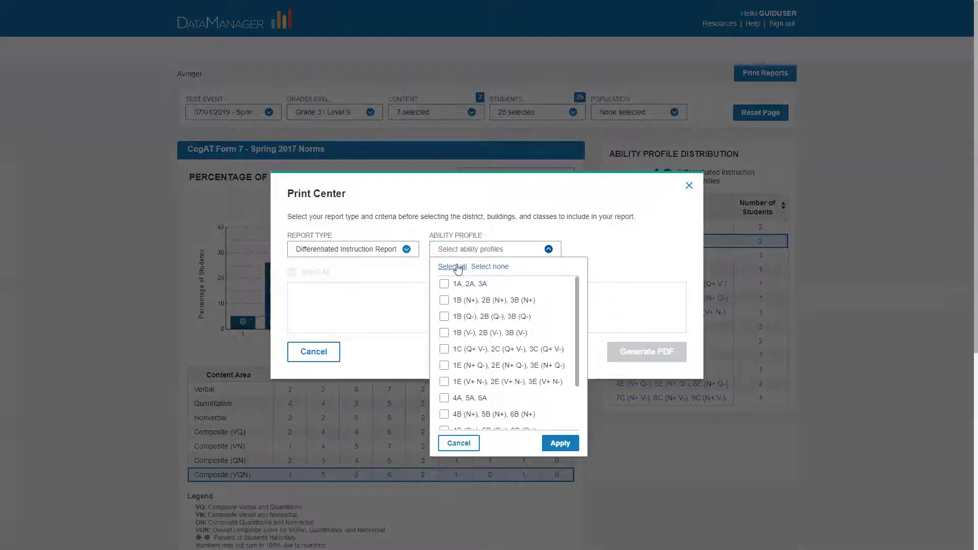
pyautogui.click(456, 268)
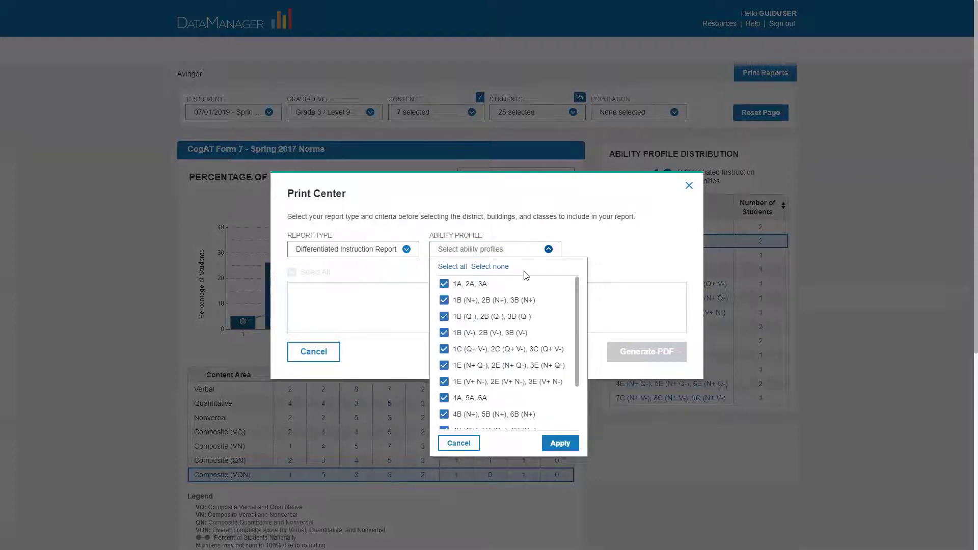
pyautogui.click(560, 443)
pyautogui.click(647, 351)
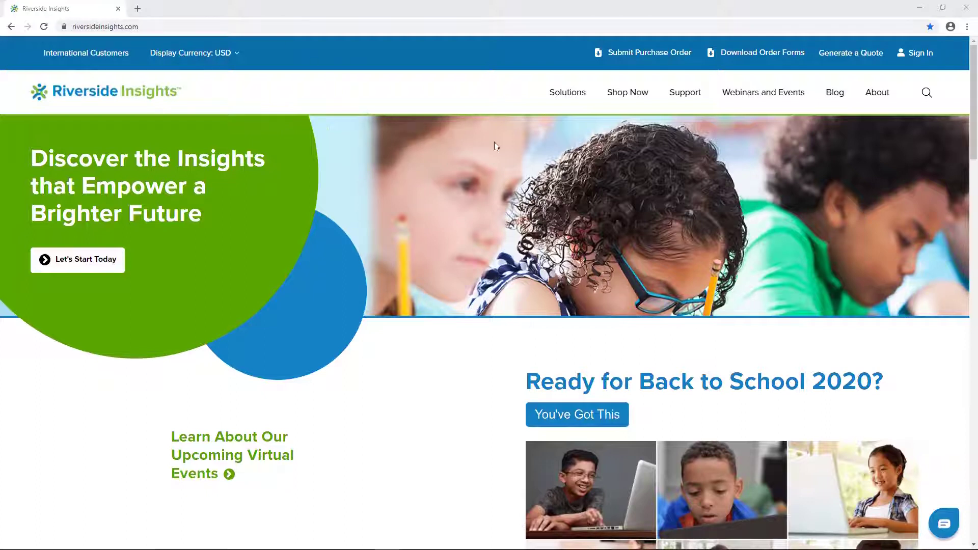
pyautogui.moveTo(567, 91)
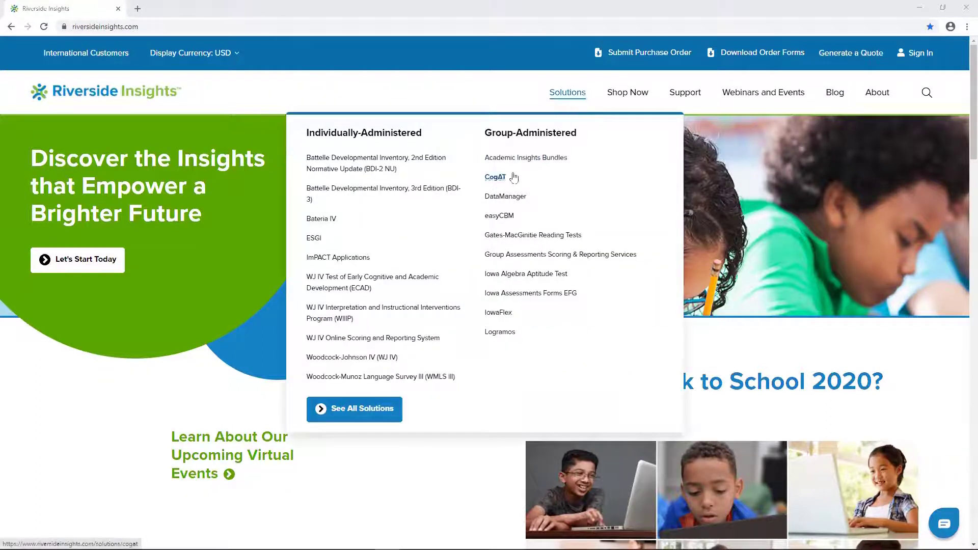
# Go to the CogAT product page and show its resources and publications
pyautogui.click(496, 176)
pyautogui.scroll(-5, 611, 229)
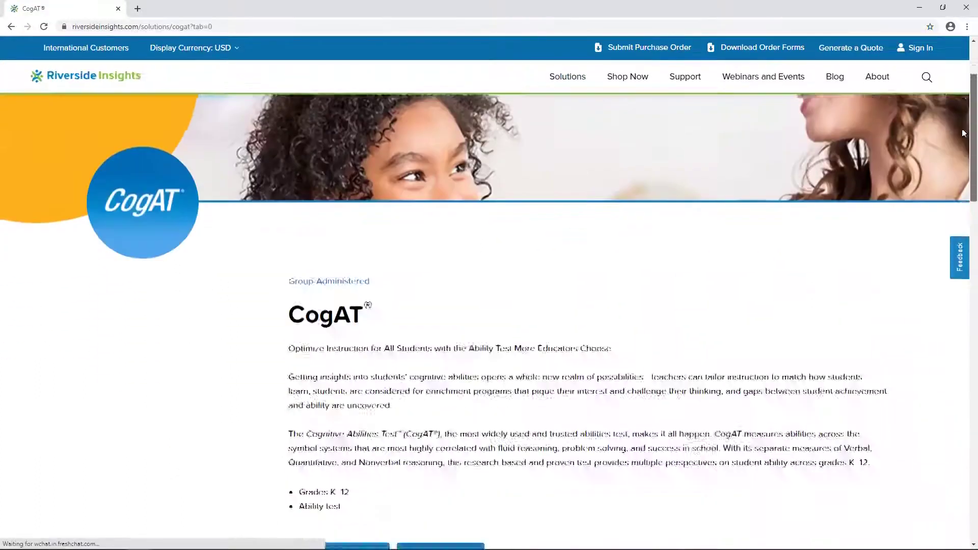
pyautogui.scroll(-1, 611, 229)
pyautogui.click(458, 429)
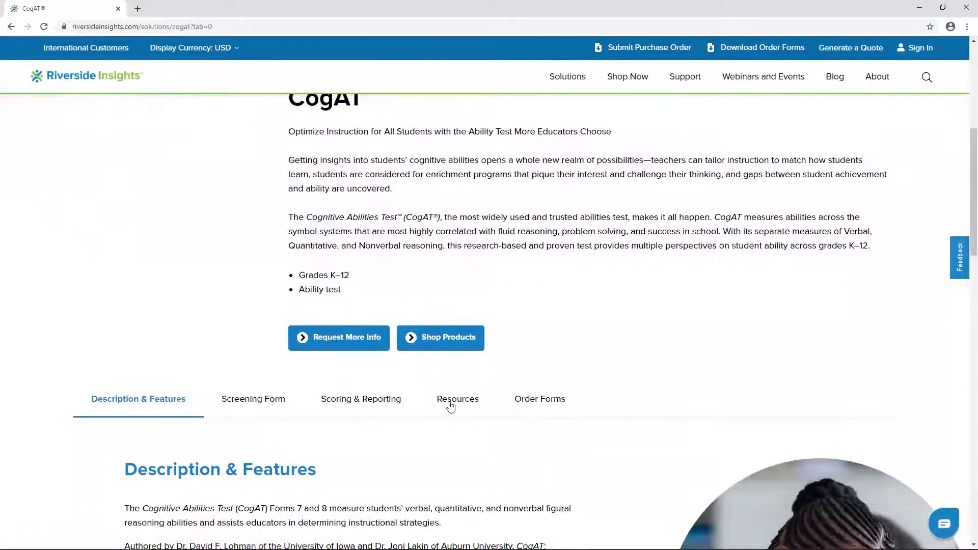
pyautogui.moveTo(973, 153); pyautogui.dragTo(973, 256)
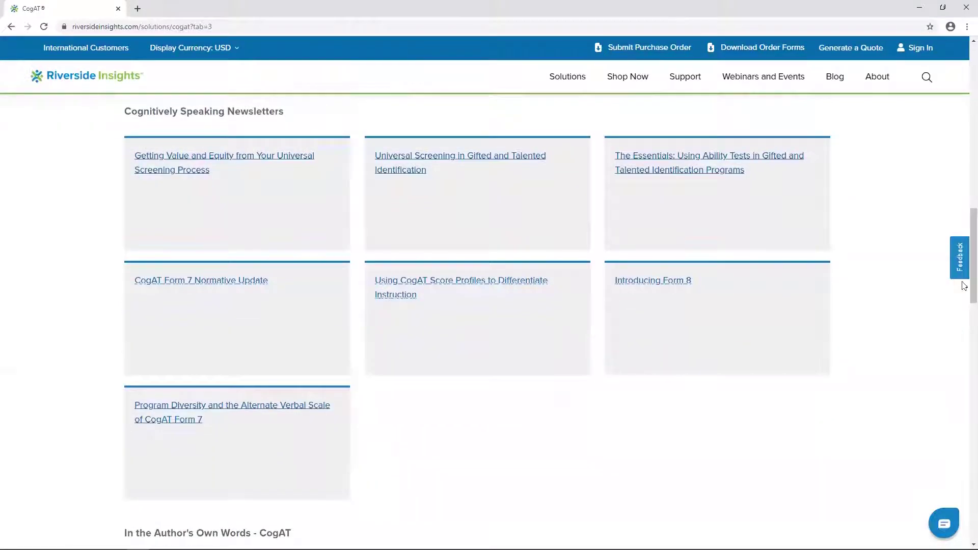
pyautogui.moveTo(972, 281); pyautogui.dragTo(972, 349)
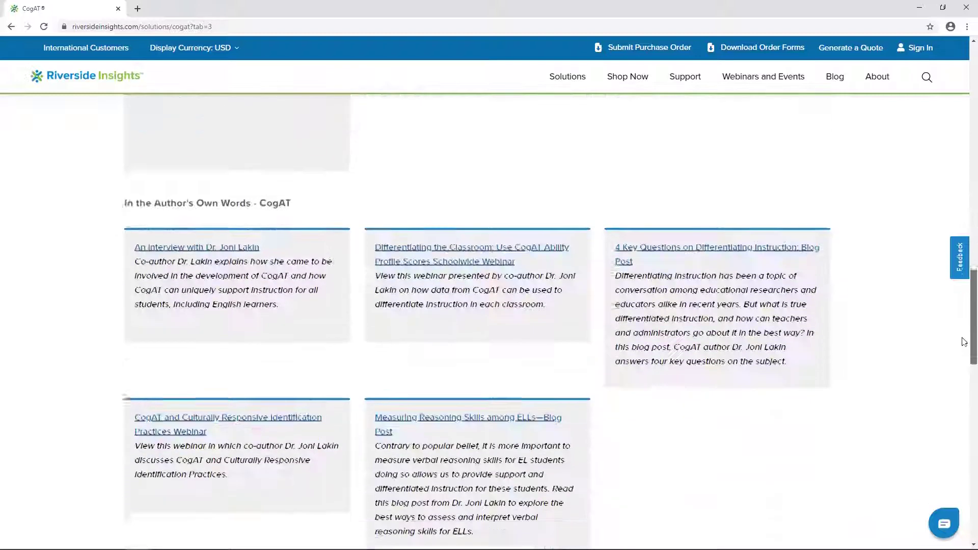